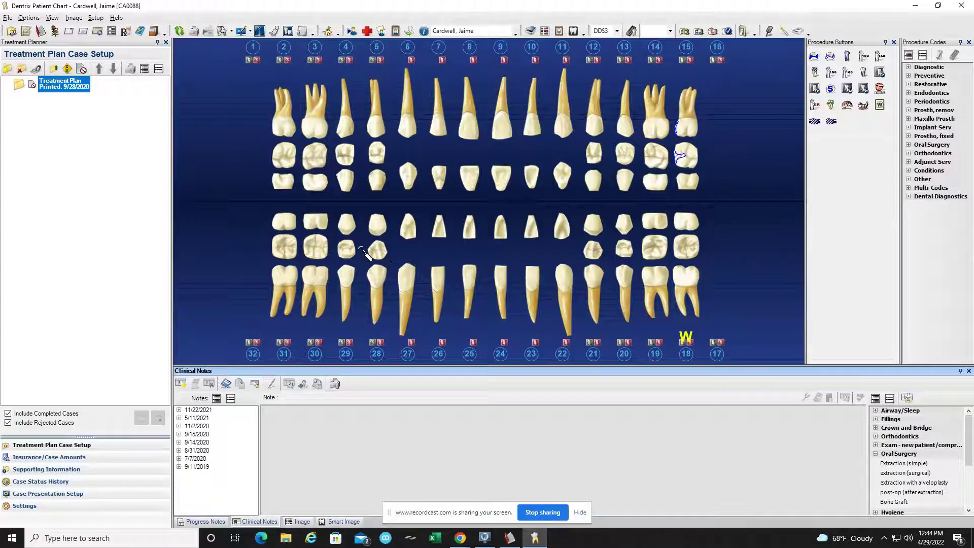
Bring up Procedure Buttons Setup from the Setup menu and select the Default button set.
left_click(96, 18)
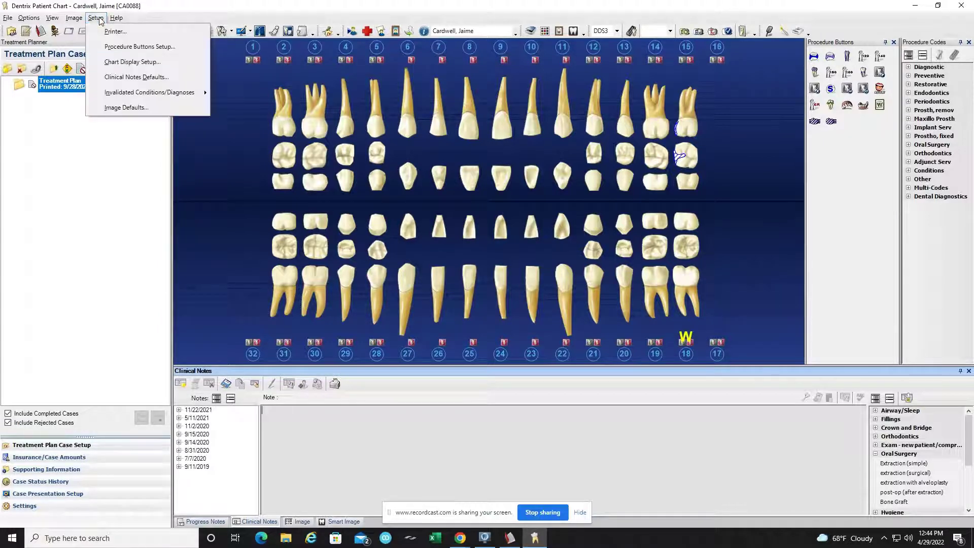
left_click(110, 47)
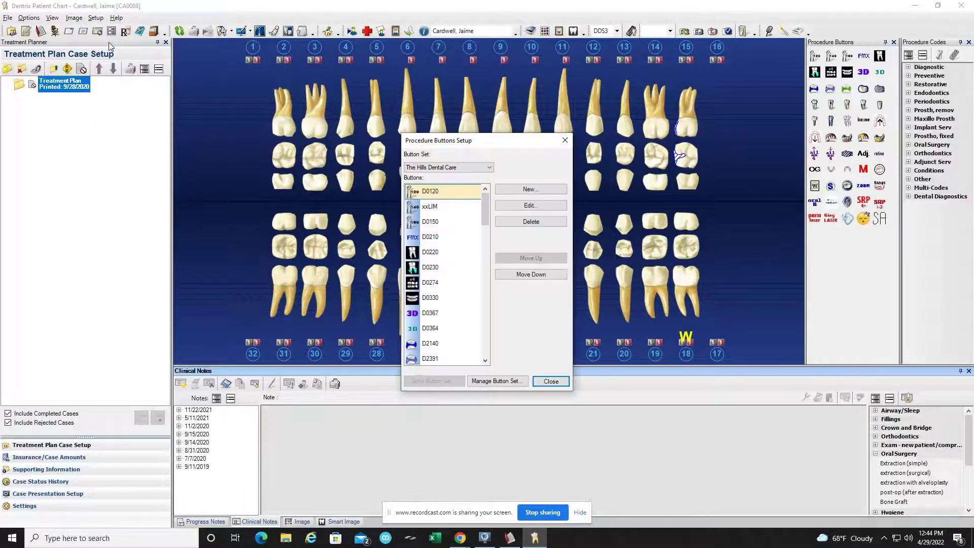
left_click(445, 166)
left_click(445, 197)
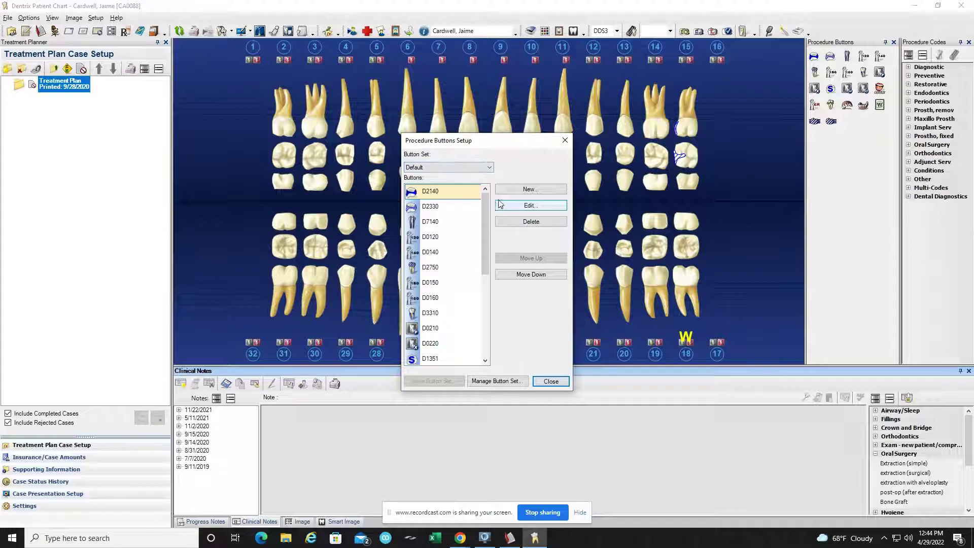
mouse_move(485, 202)
left_mouse_down()
mouse_move(488, 279)
mouse_move(489, 188)
left_mouse_up()
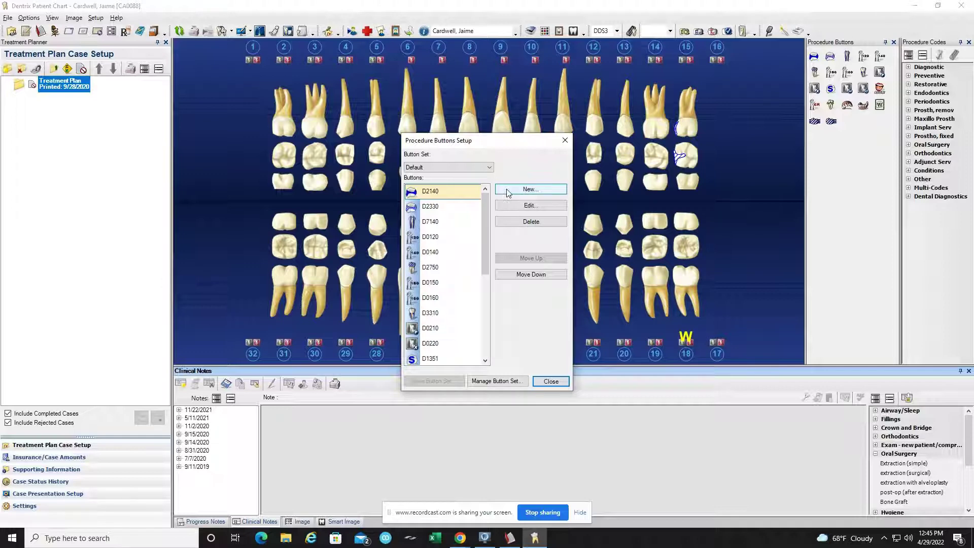
Create a new button with procedure D2740 - Crown - porcelain/ceramic from the Restorative category.
left_click(508, 193)
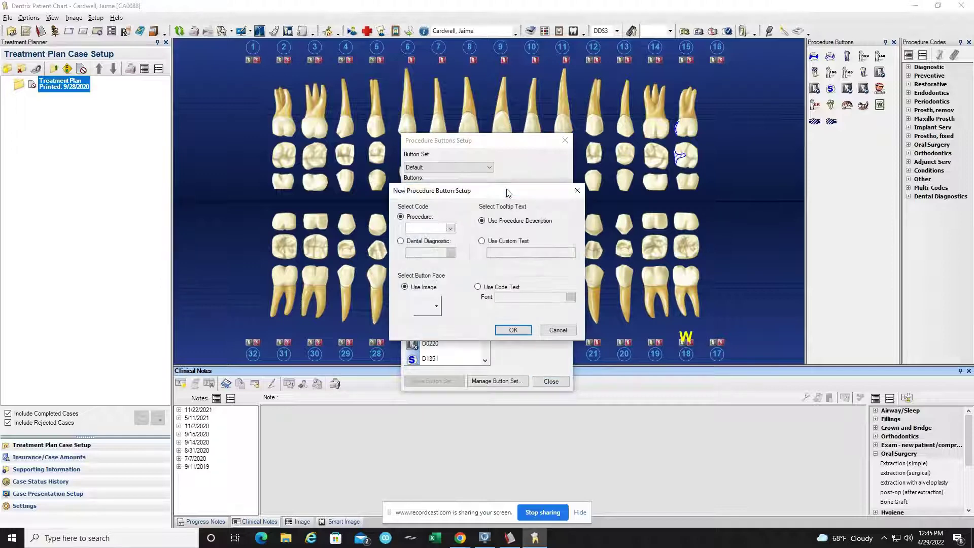
left_click(450, 229)
left_click(431, 253)
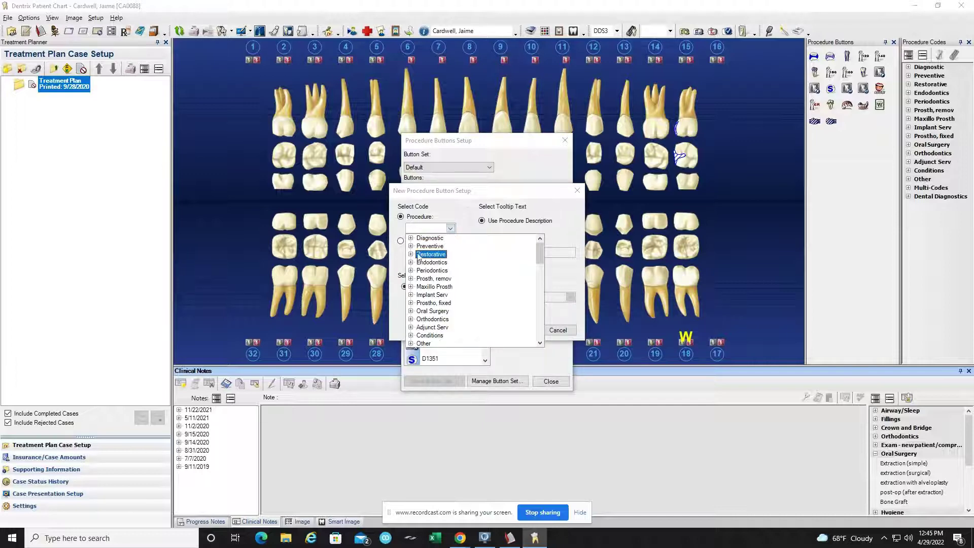
left_click(411, 254)
scroll(431, 264, "down", 6)
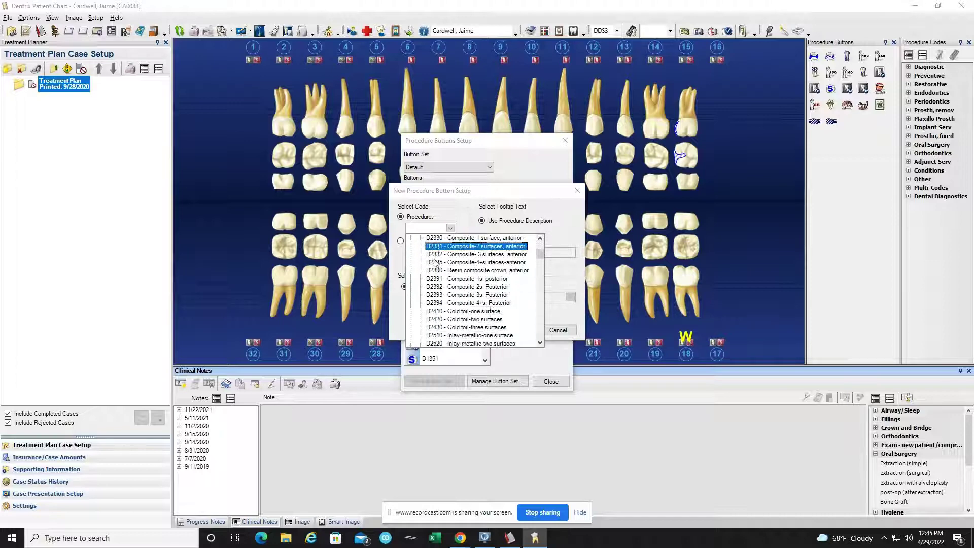
scroll(435, 263, "down", 5)
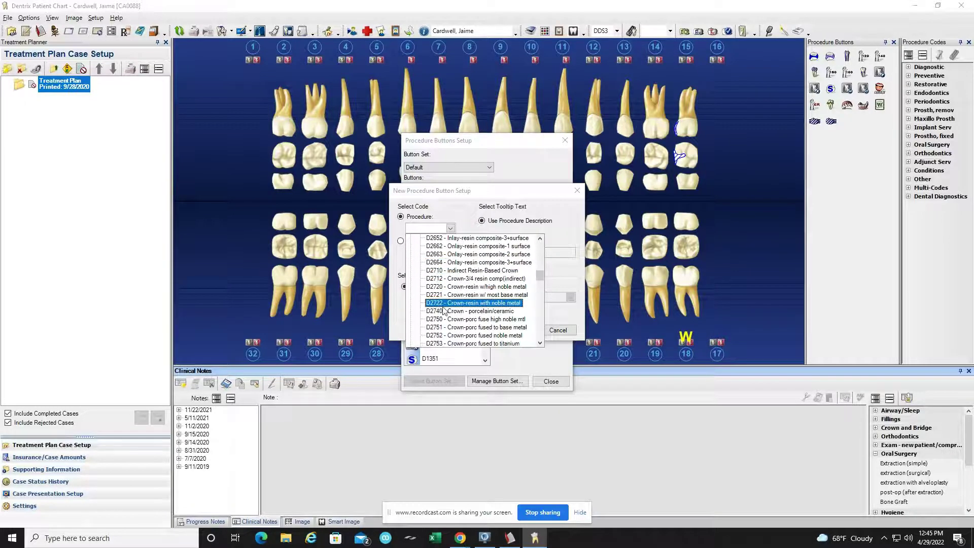
left_click(442, 318)
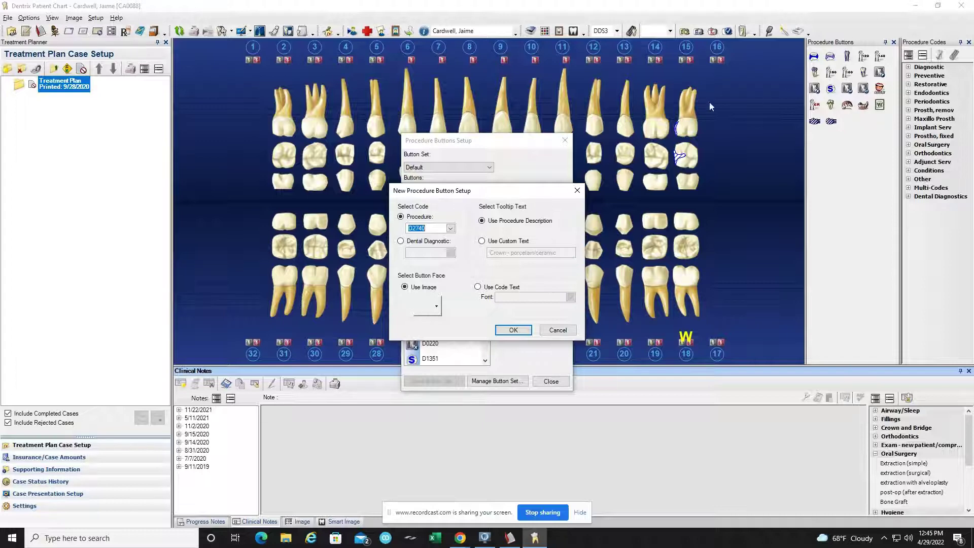
Try custom tooltip text 'Crown & BU', then revert to the procedure description tooltip.
left_click(515, 242)
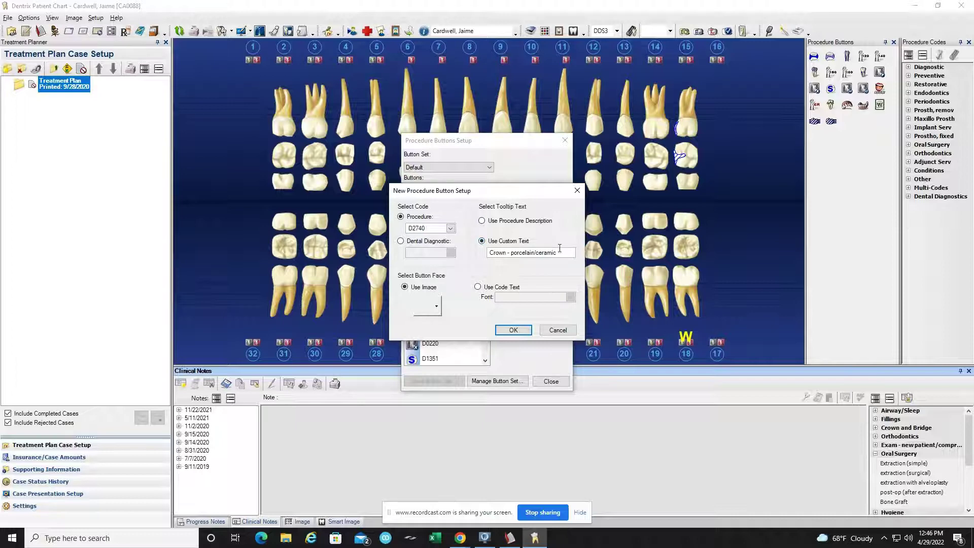
left_click_drag(560, 252, 500, 245)
type("& BU")
left_click(510, 223)
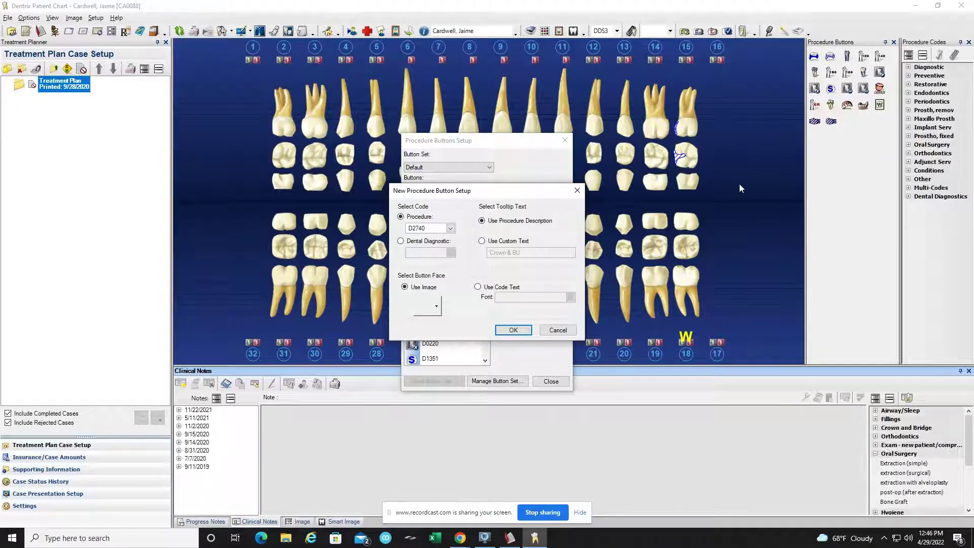
Switch the button face to code text and back to an image, then show the image choices.
left_click(495, 288)
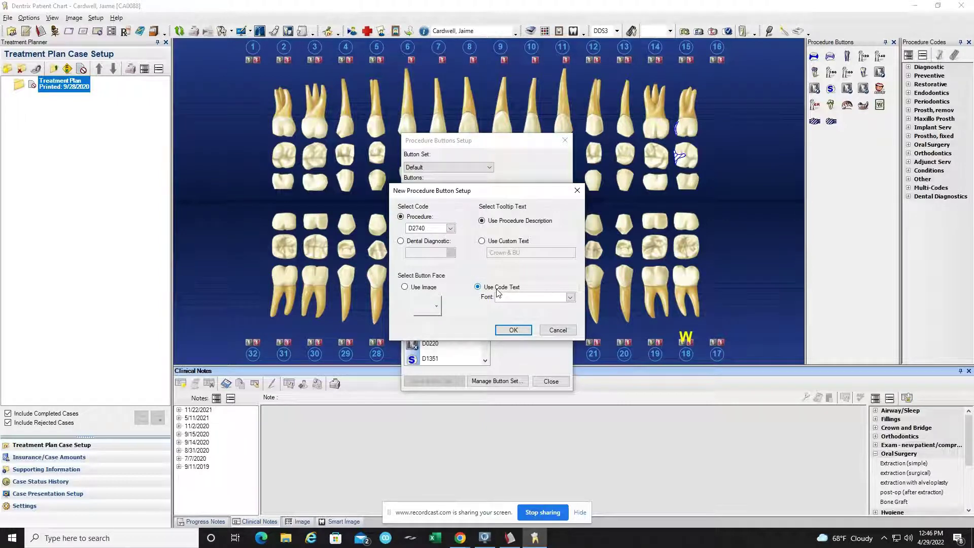
left_click(429, 288)
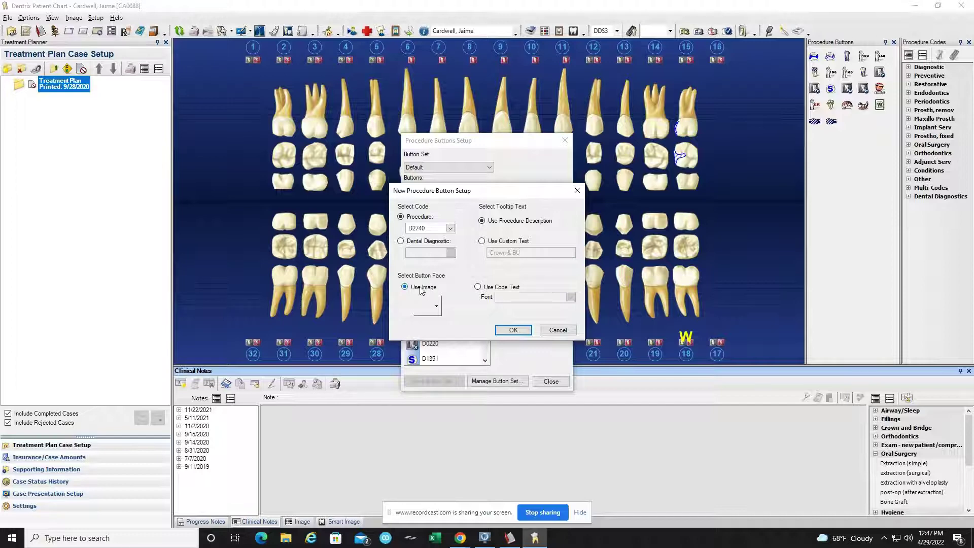
left_click(437, 305)
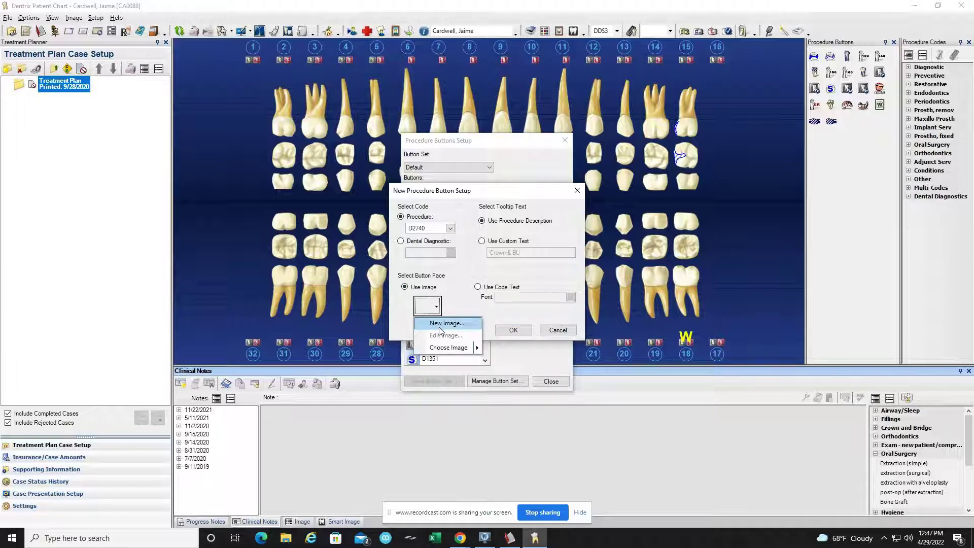
mouse_move(438, 349)
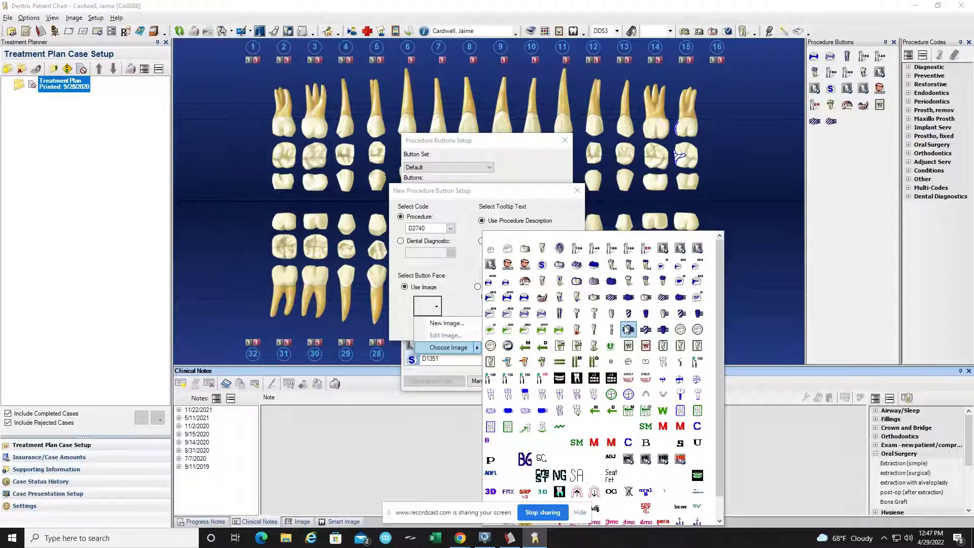
left_click(435, 325)
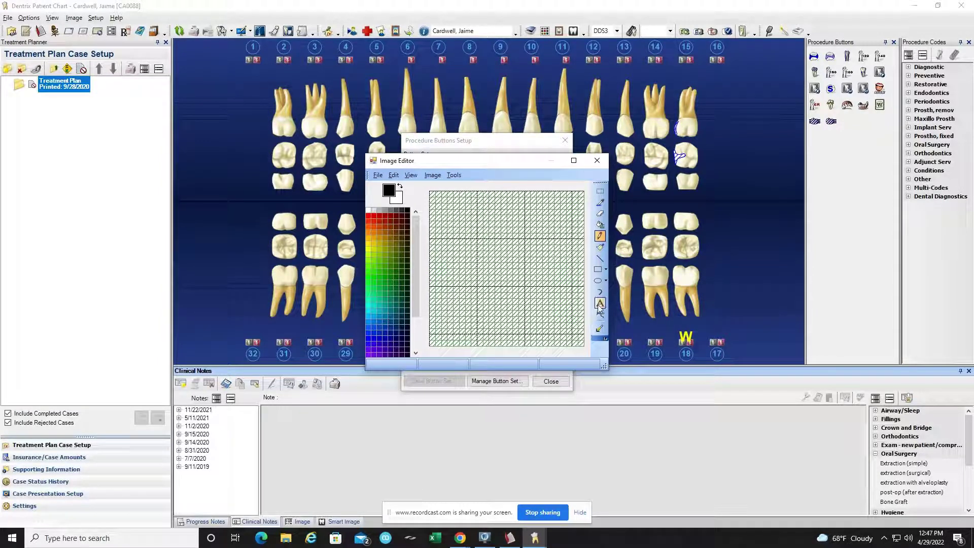
left_click(378, 176)
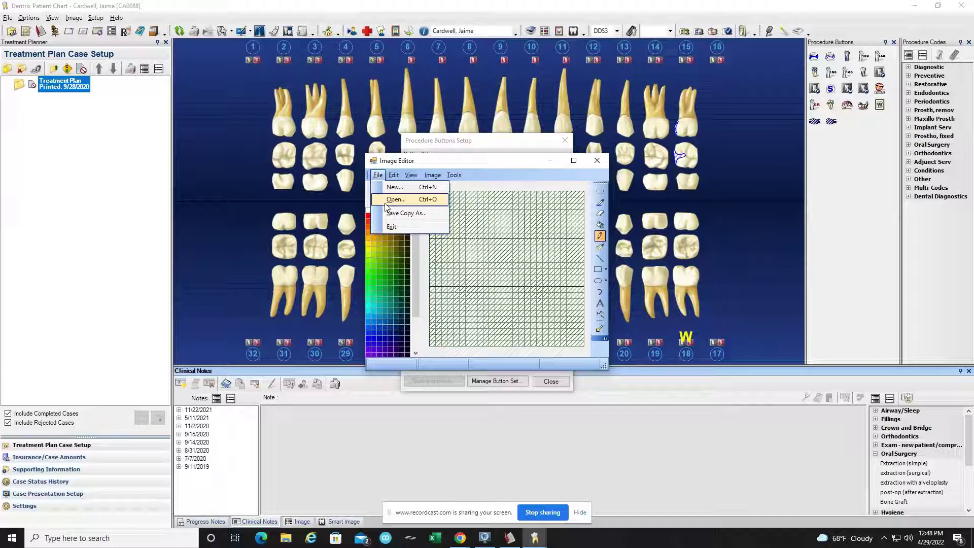
left_click(503, 176)
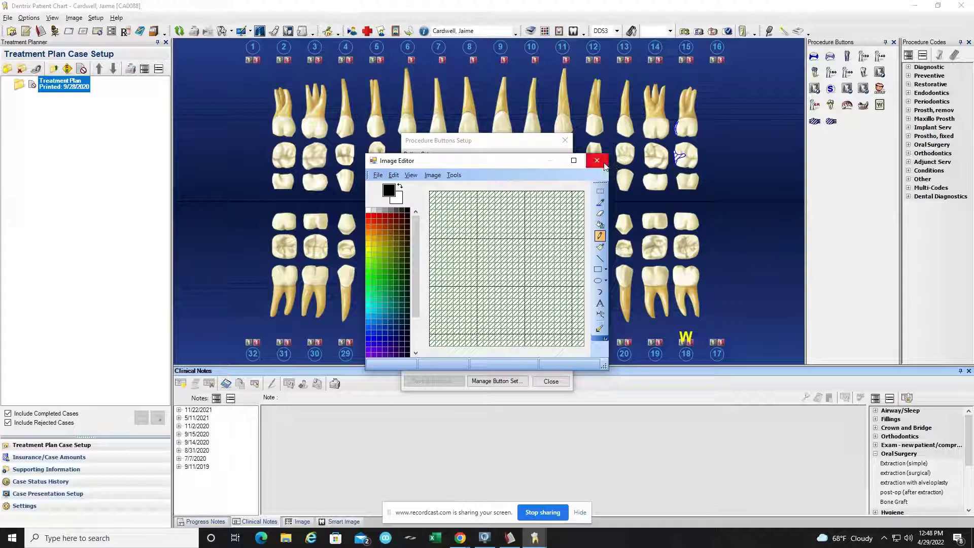
left_click(604, 165)
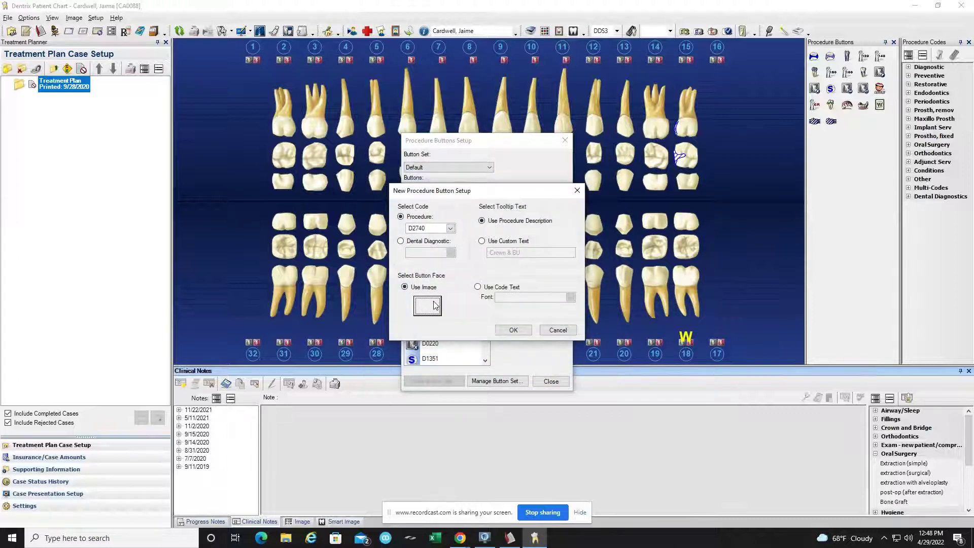
Choose the tooth icon as the D2740 button image and save the button.
left_click(434, 305)
mouse_move(451, 348)
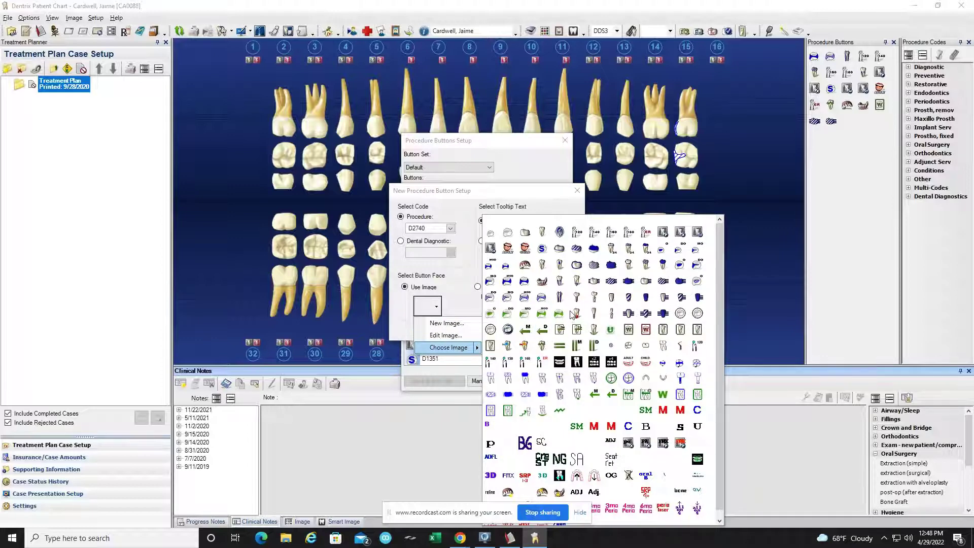
left_click(629, 264)
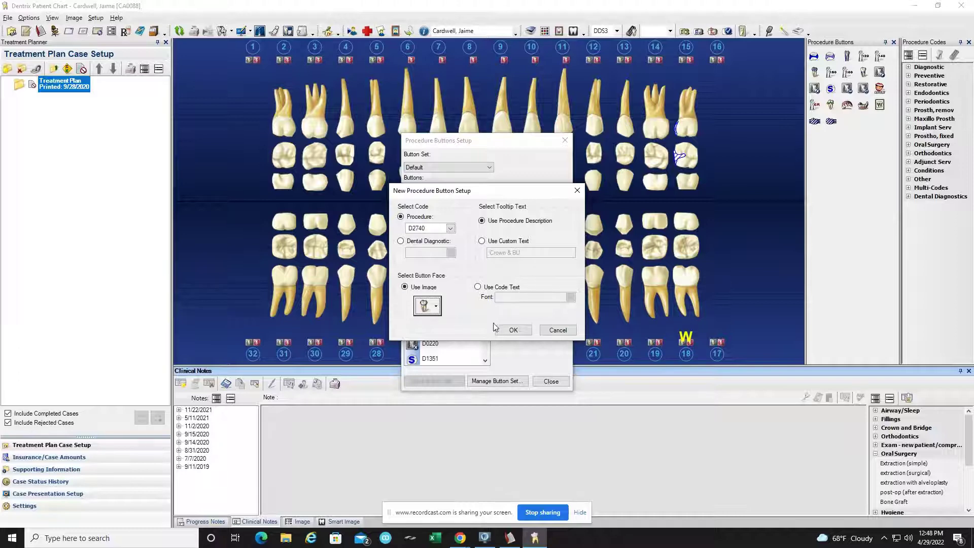
left_click(514, 331)
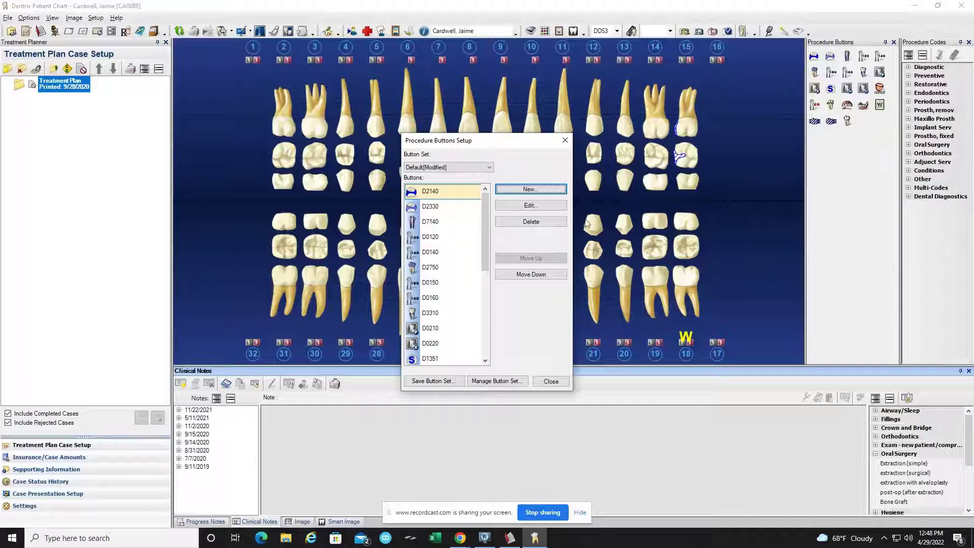
scroll(466, 247, "down", 5)
left_click(430, 343)
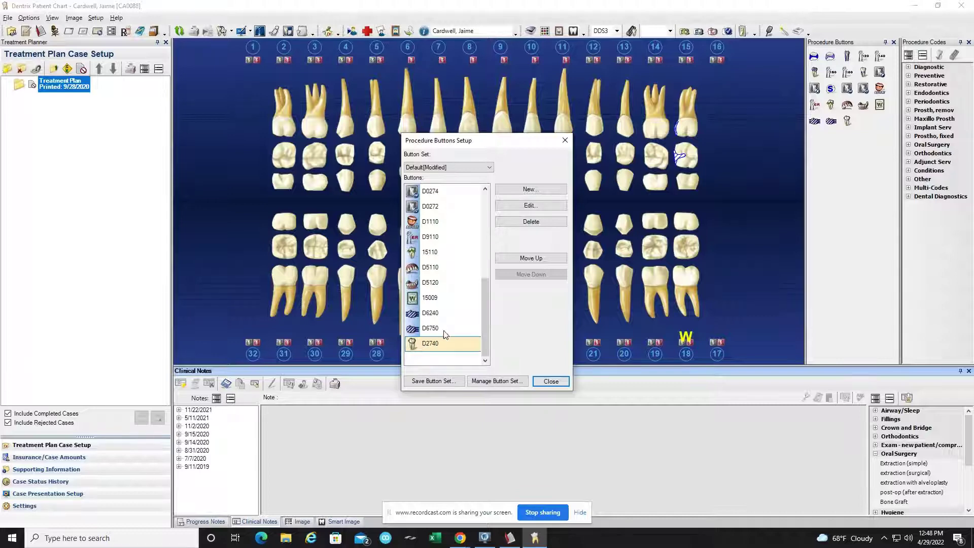
left_click(513, 258)
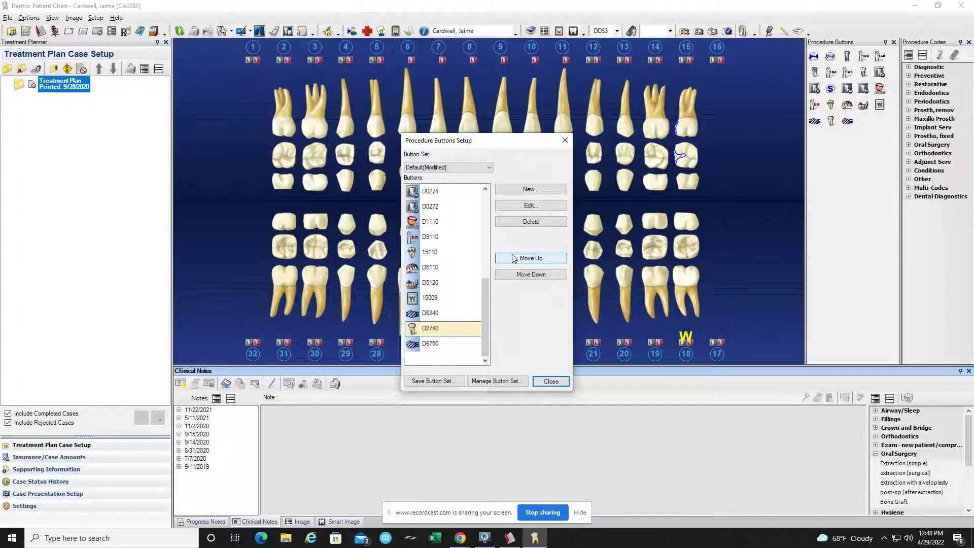
left_click(512, 259)
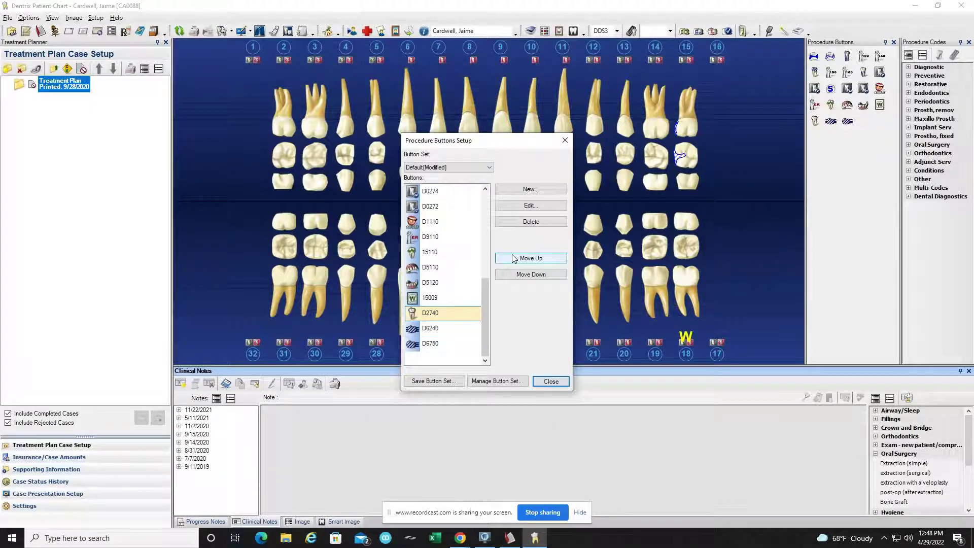
left_click(519, 274)
left_click(519, 274)
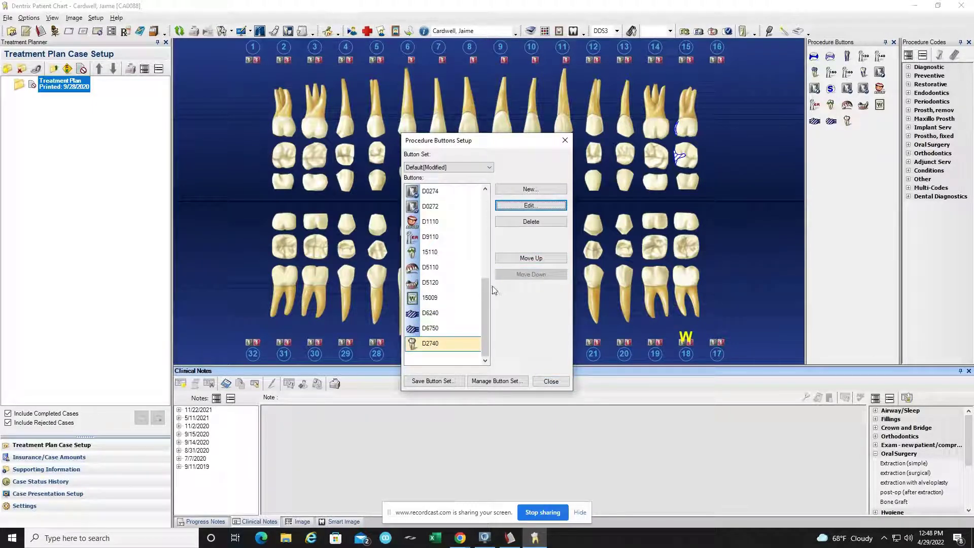
left_click_drag(485, 291, 485, 205)
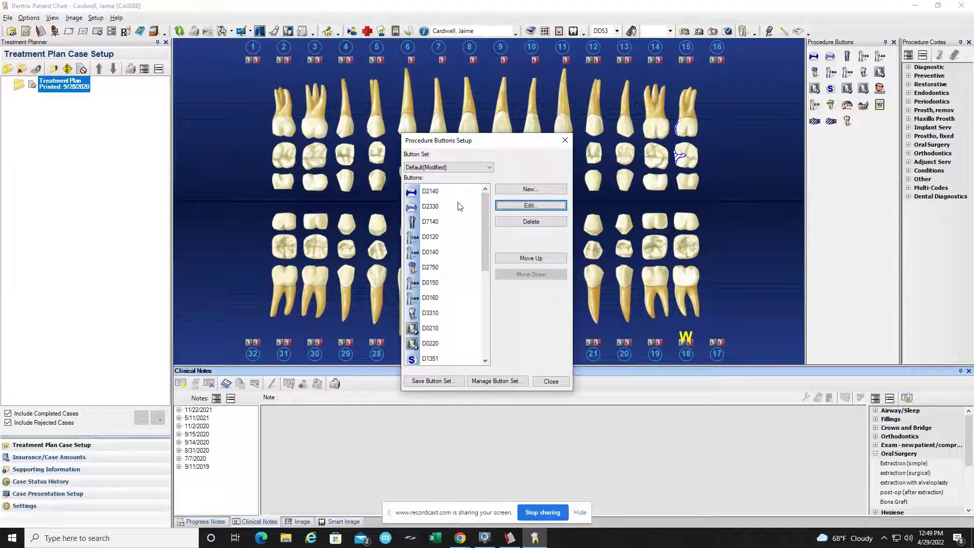
Edit the D2330 button, viewing the procedure code list but keeping D2330.
left_click(430, 208)
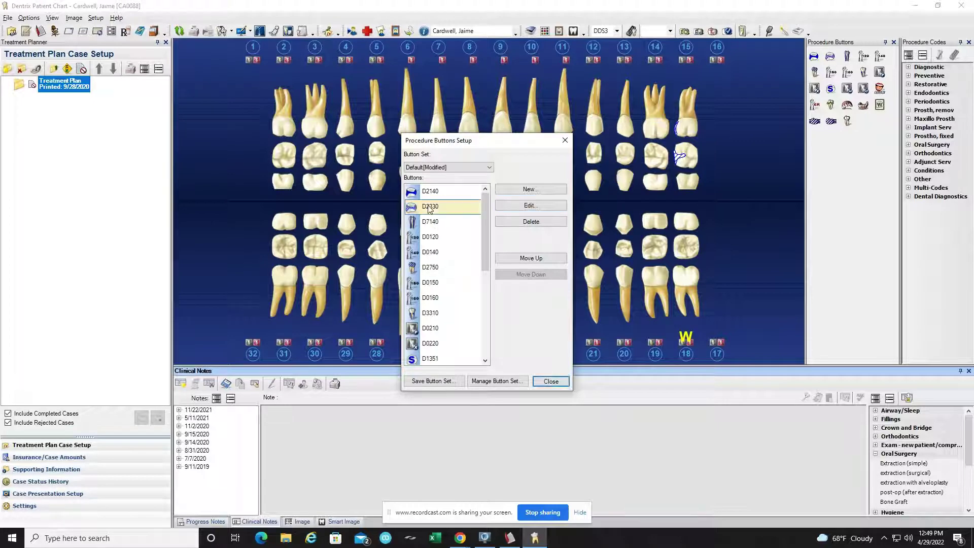
left_click(532, 205)
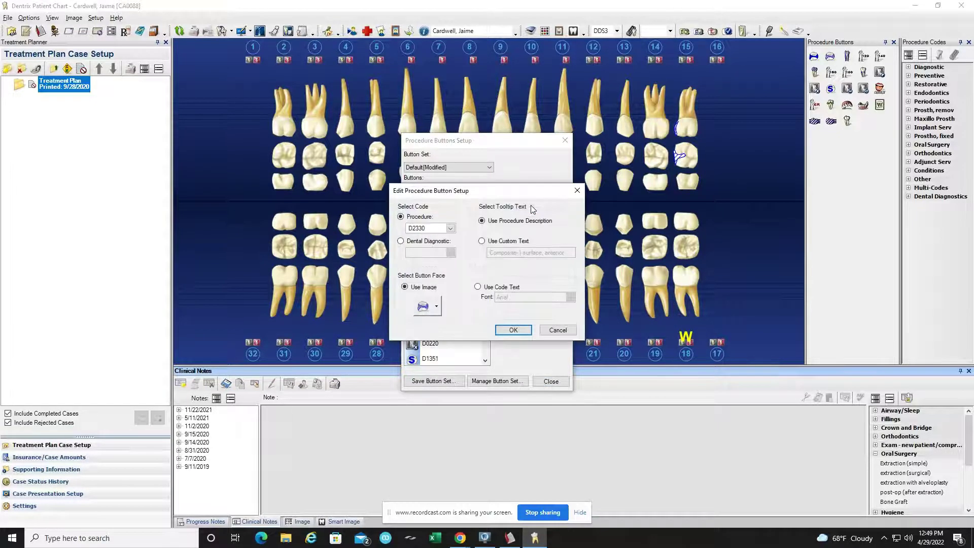
left_click(450, 228)
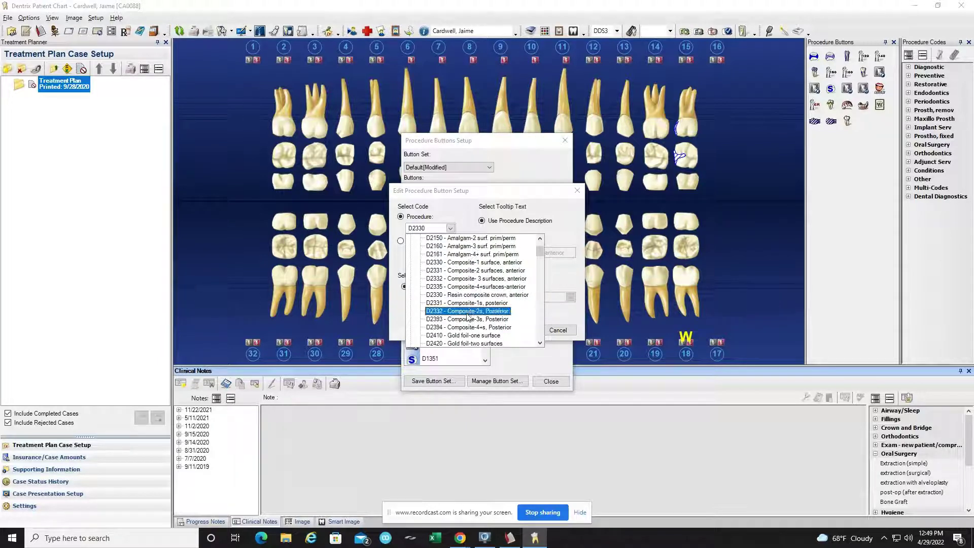
left_click(464, 219)
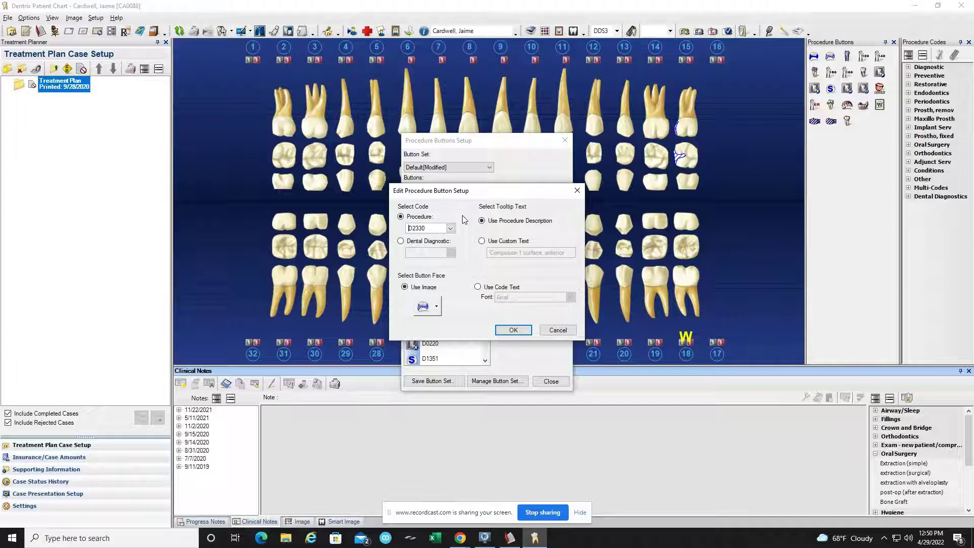
left_click(450, 228)
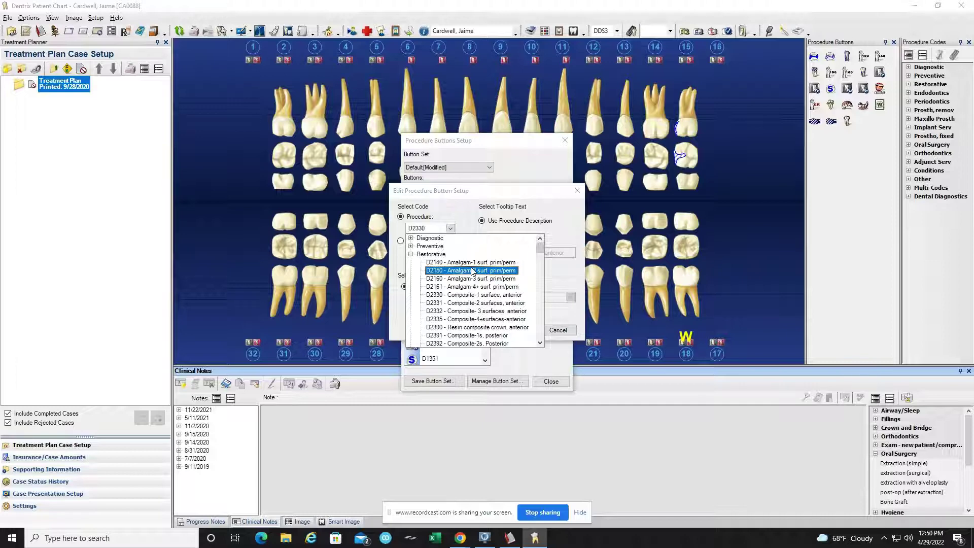
left_click(525, 202)
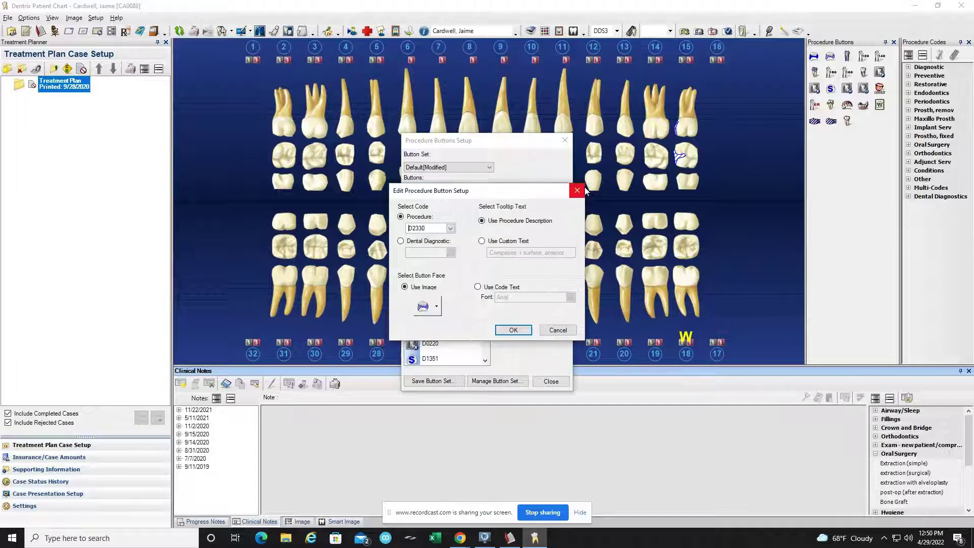
Close the edit dialog unchanged and save the buttons as a new set named 'Practice buttons'.
left_click(577, 191)
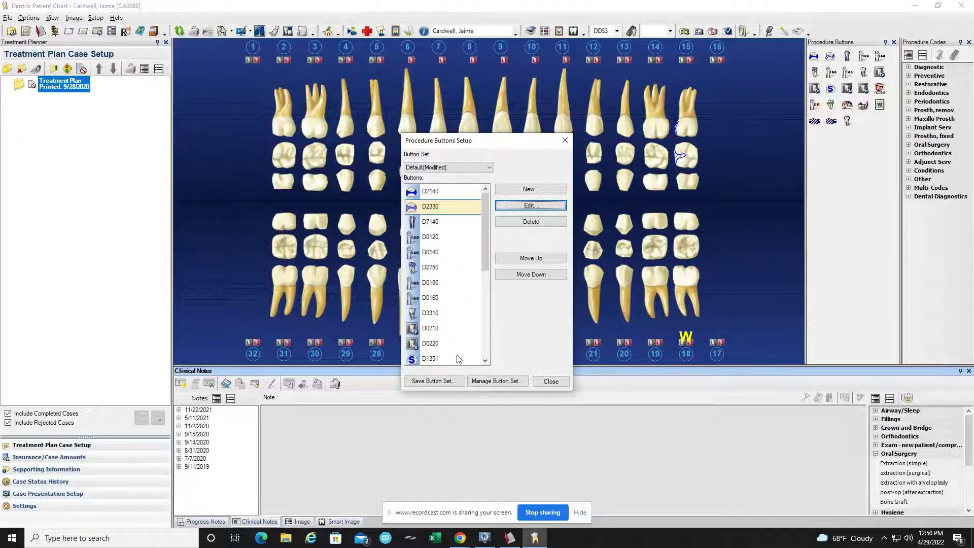
left_click(423, 381)
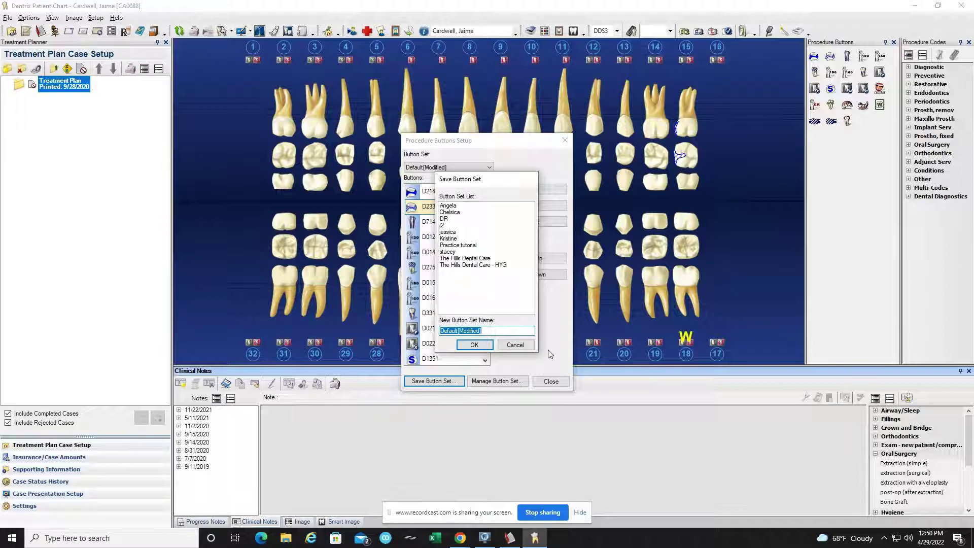
type("Practice buttons")
left_click(476, 345)
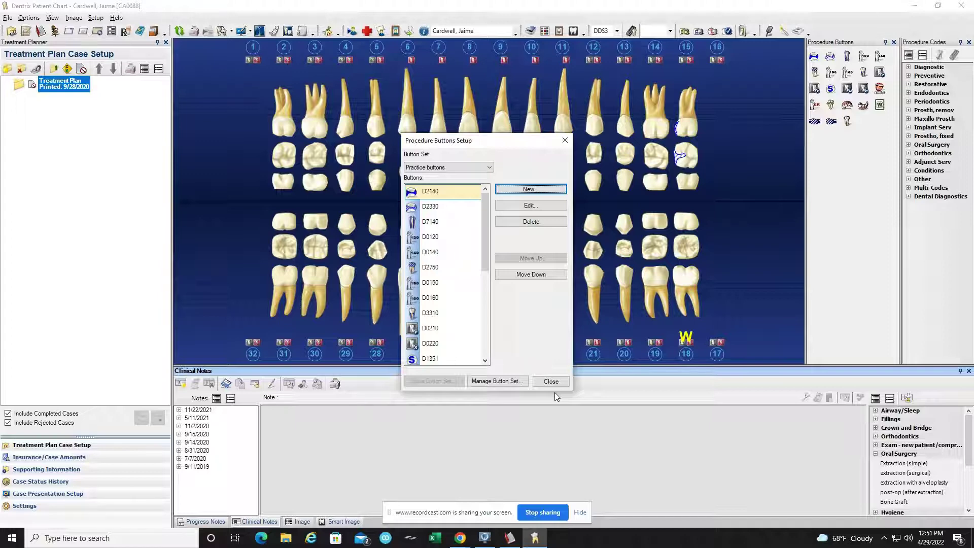
Reopen Procedure Buttons Setup and switch the button set to Practice buttons.
left_click(564, 140)
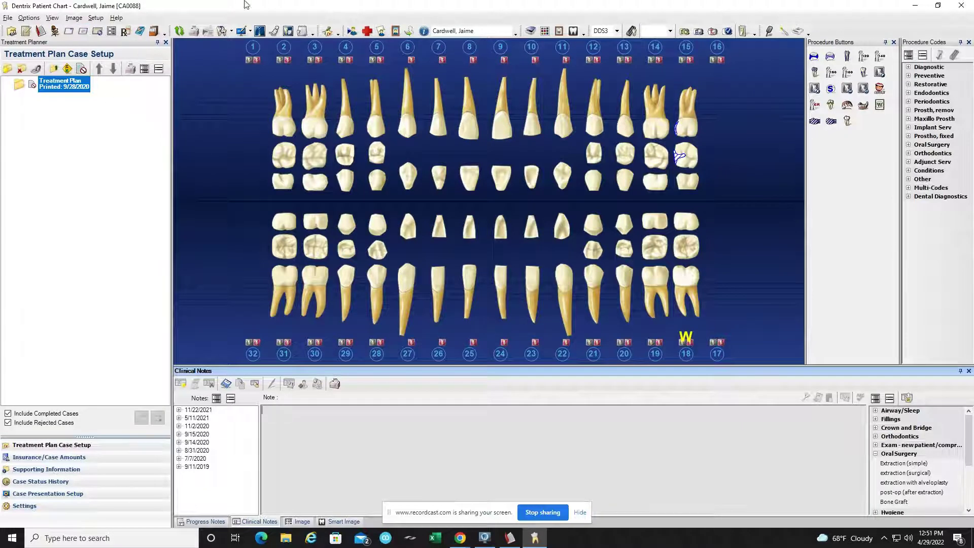
left_click(95, 17)
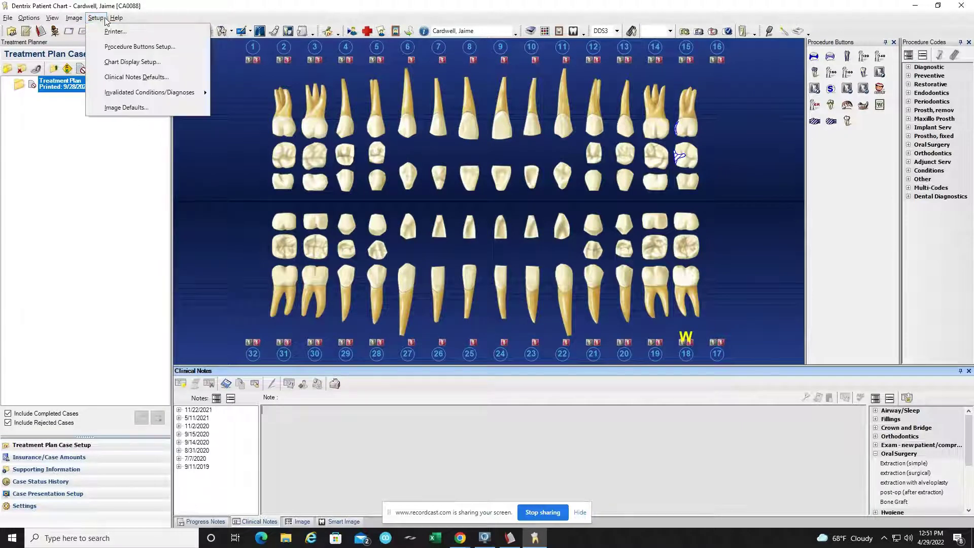
left_click(121, 48)
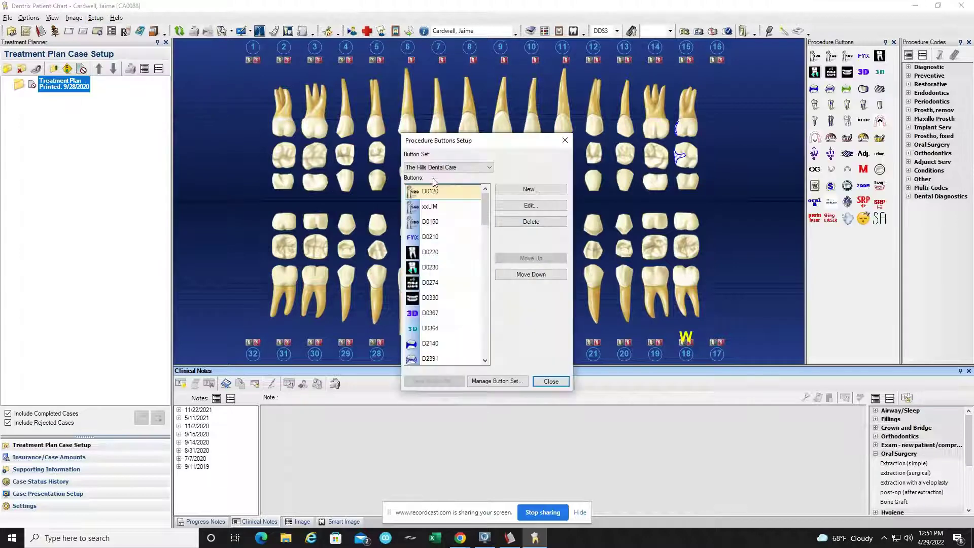
left_click(449, 168)
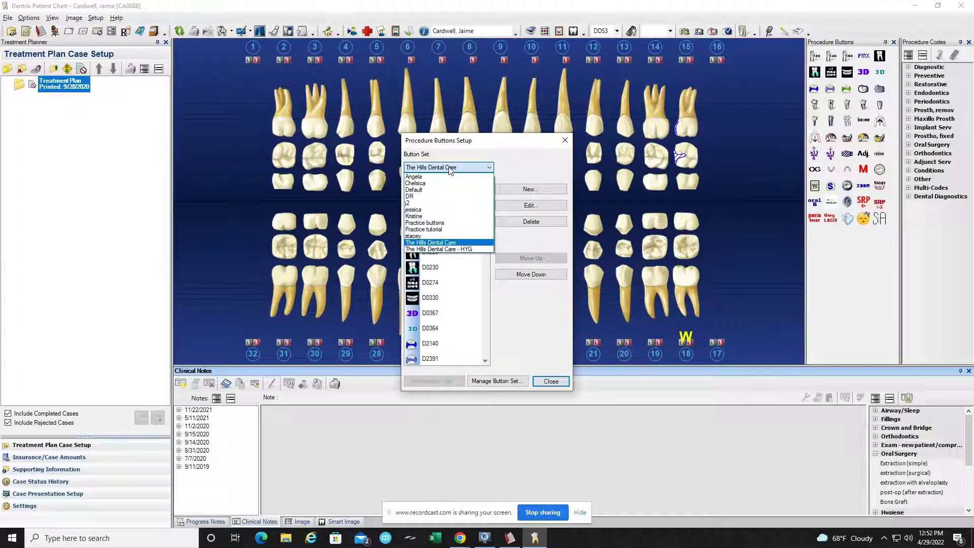
left_click(443, 224)
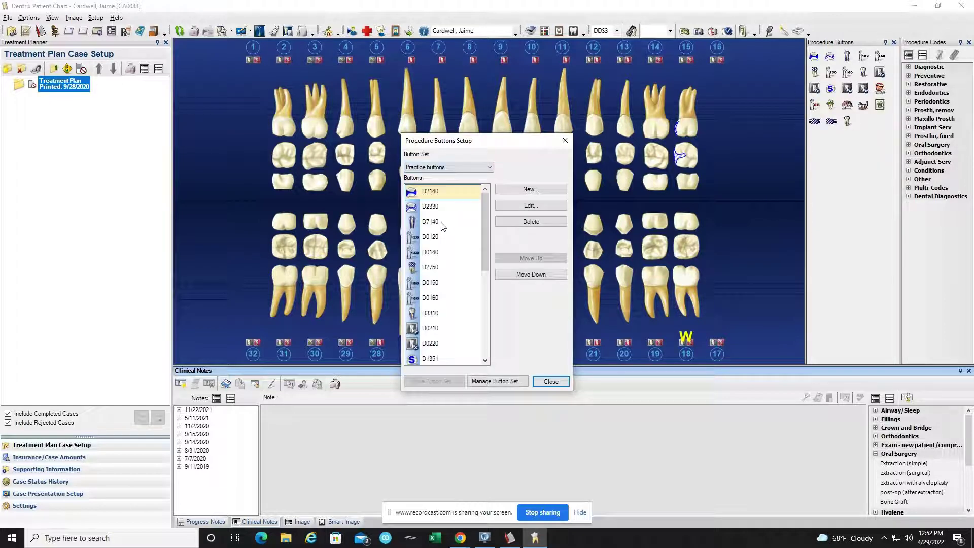